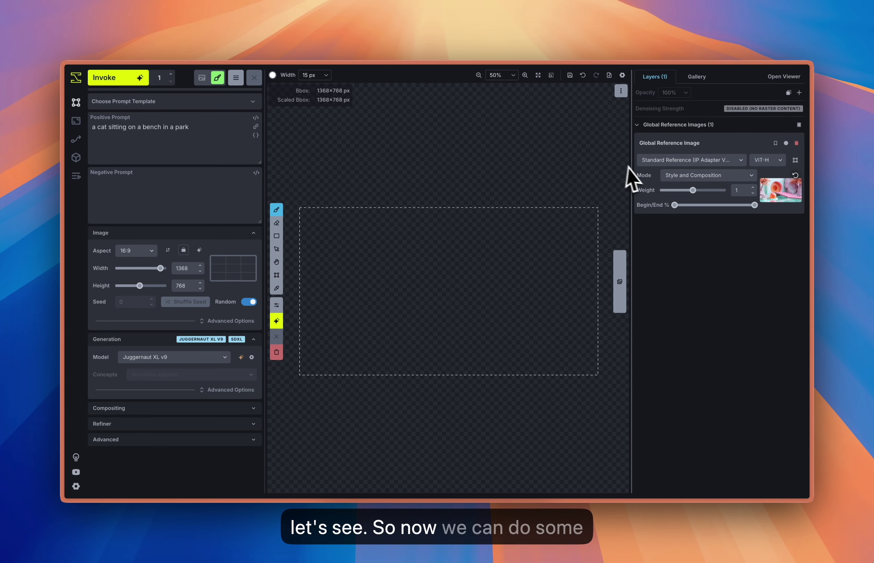
- Set the global reference image's mode to Style Only and generate the cat-on-a-bench image
{"action": "left_click", "coordinate": [702, 176]}
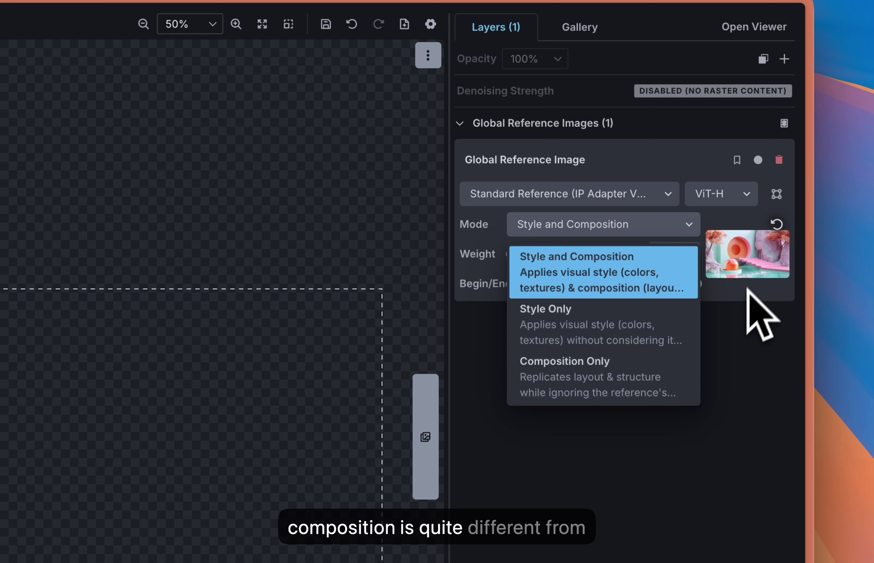
{"action": "left_click", "coordinate": [650, 335]}
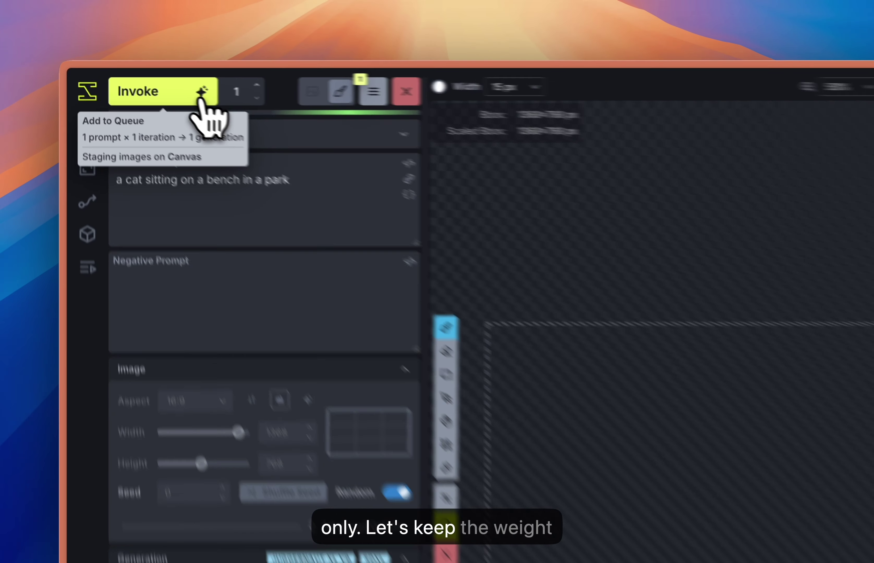
{"action": "left_click", "coordinate": [200, 99]}
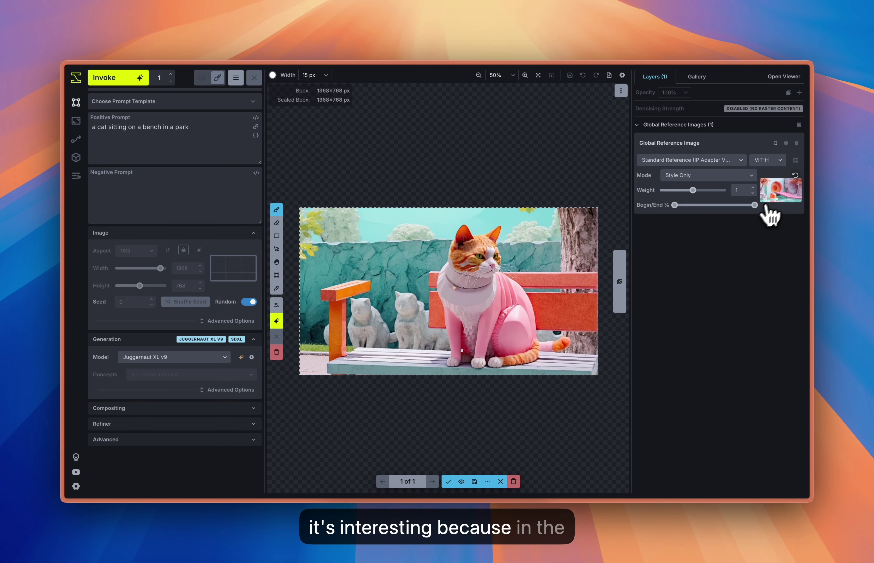
- Inspect the generated cat image up close and accept it onto the canvas
{"action": "scroll", "coordinate": [525, 319], "scroll_direction": "up", "scroll_amount": 1}
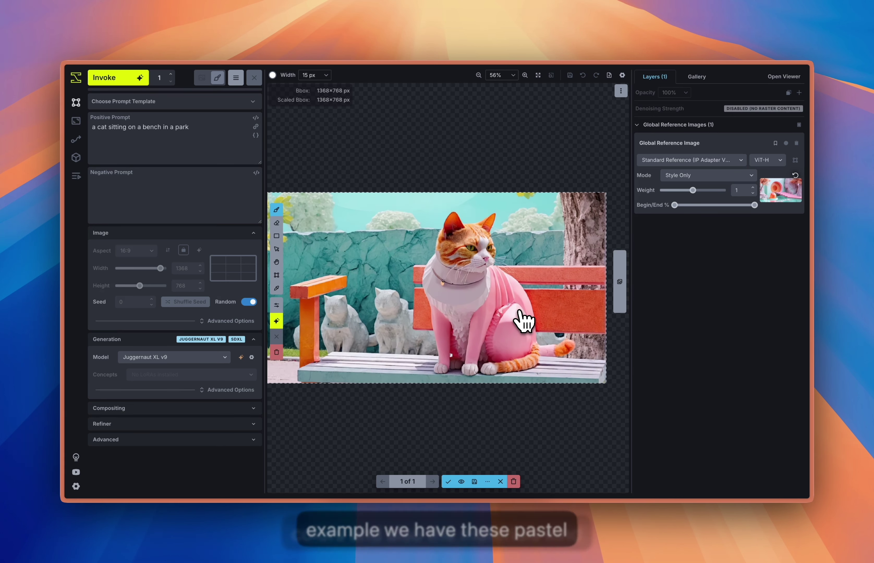
{"action": "scroll", "coordinate": [524, 320], "scroll_direction": "up", "scroll_amount": 2}
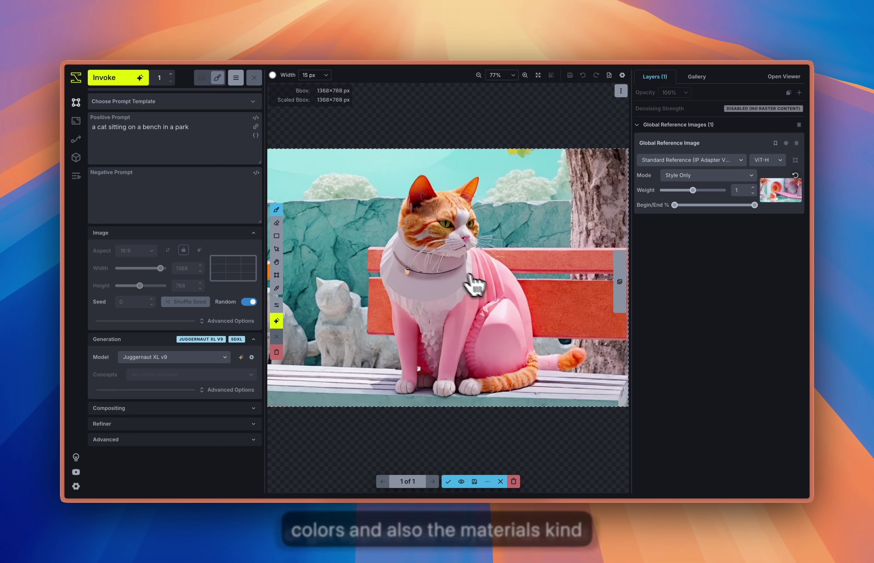
{"action": "scroll", "coordinate": [455, 341], "scroll_direction": "down", "scroll_amount": 6}
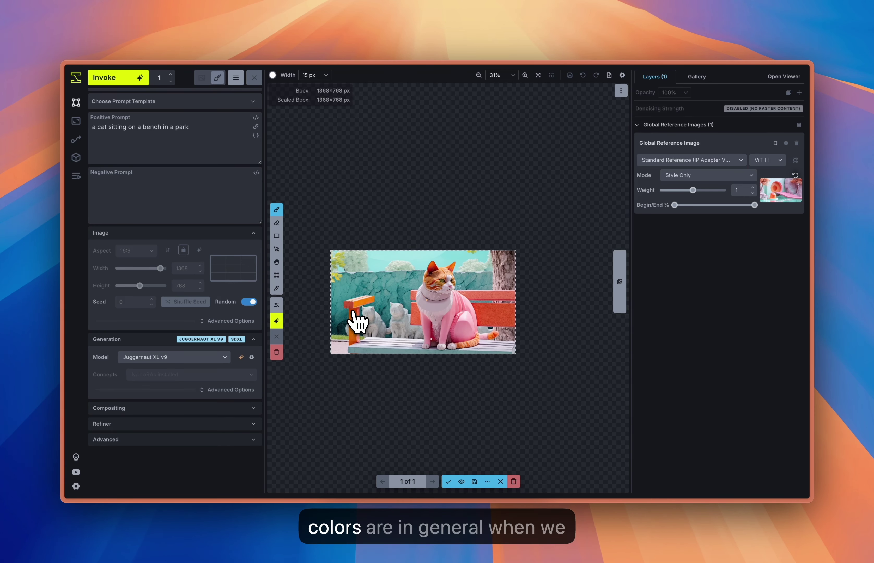
{"action": "scroll", "coordinate": [354, 321], "scroll_direction": "up", "scroll_amount": 1}
{"action": "mouse_move", "coordinate": [332, 514]}
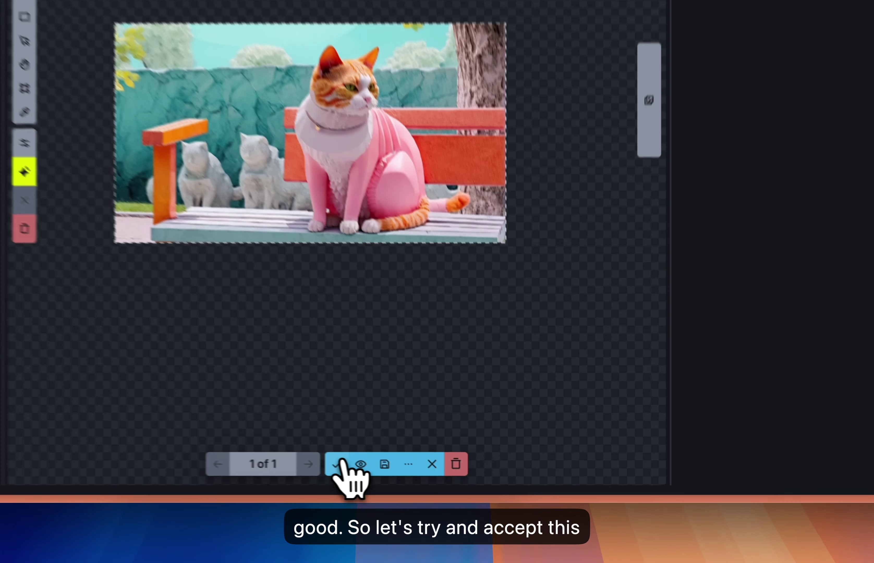
{"action": "left_click", "coordinate": [448, 482]}
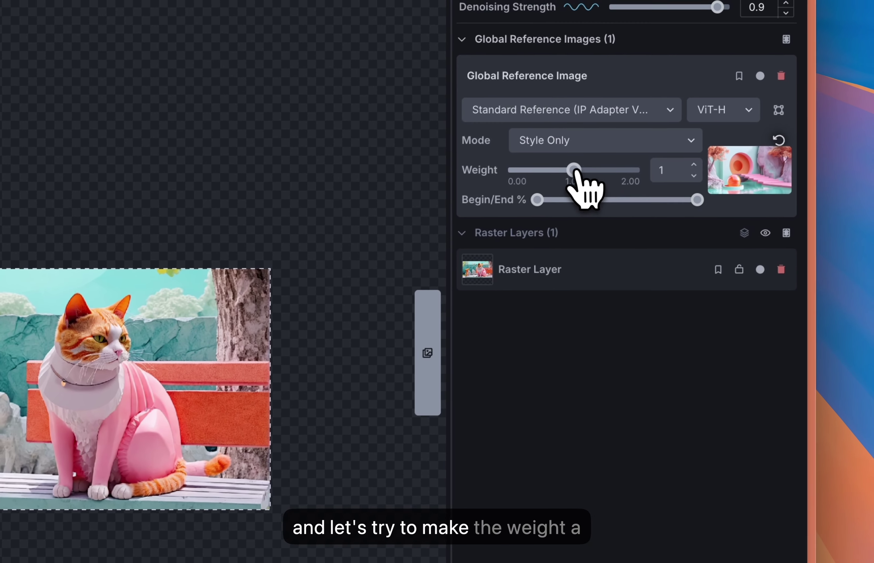
- Set the reference image's weight to 0.8 and generate the cat image again with the raster layer disabled
{"action": "left_click_drag", "start_coordinate": [574, 171], "coordinate": [559, 172]}
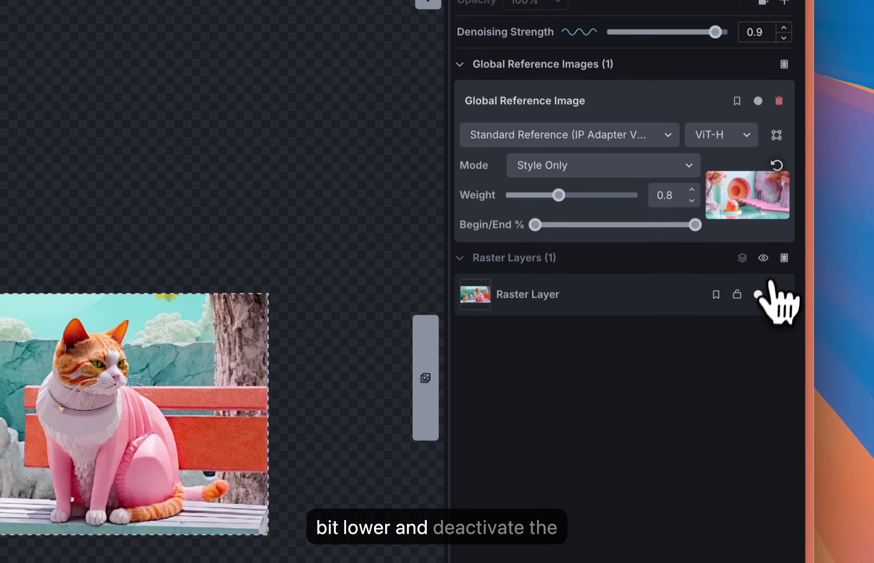
{"action": "left_click", "coordinate": [758, 272]}
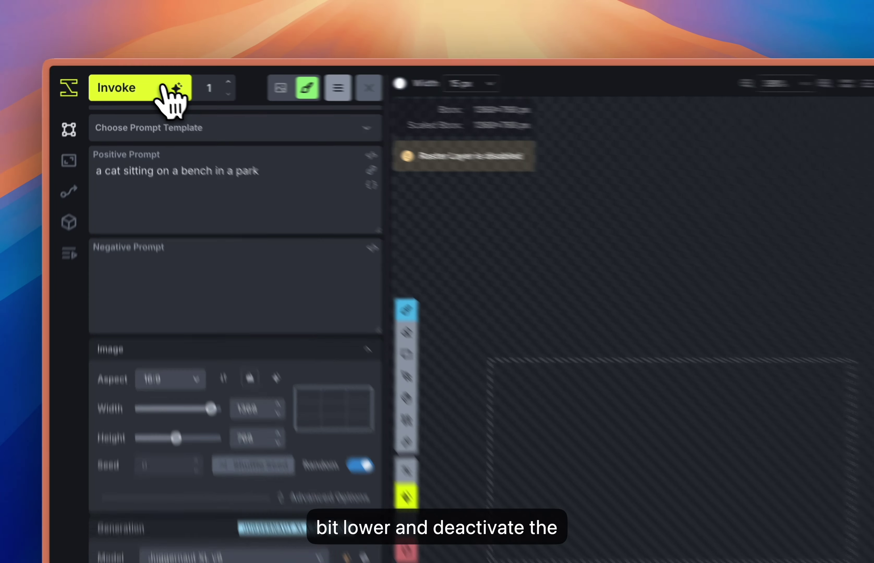
{"action": "left_click", "coordinate": [33, 80]}
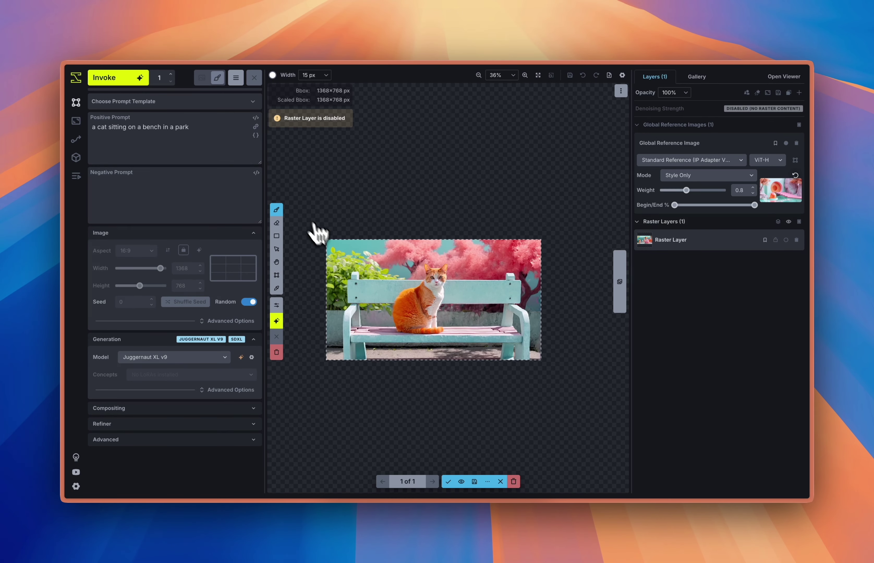
- Inspect the new cat image's background and fur, and accept it as a second raster layer
{"action": "scroll", "coordinate": [406, 325], "scroll_direction": "up", "scroll_amount": 5}
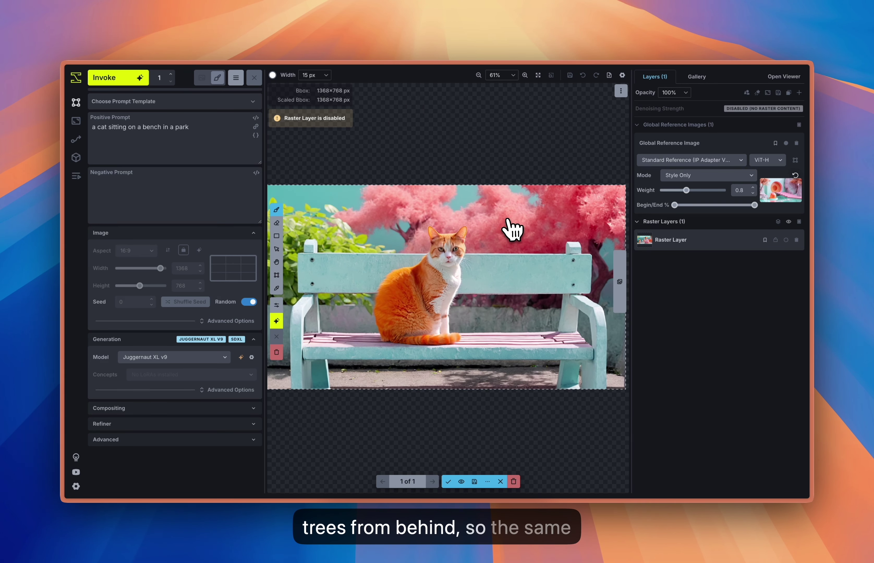
{"action": "scroll", "coordinate": [508, 220], "scroll_direction": "down", "scroll_amount": 2}
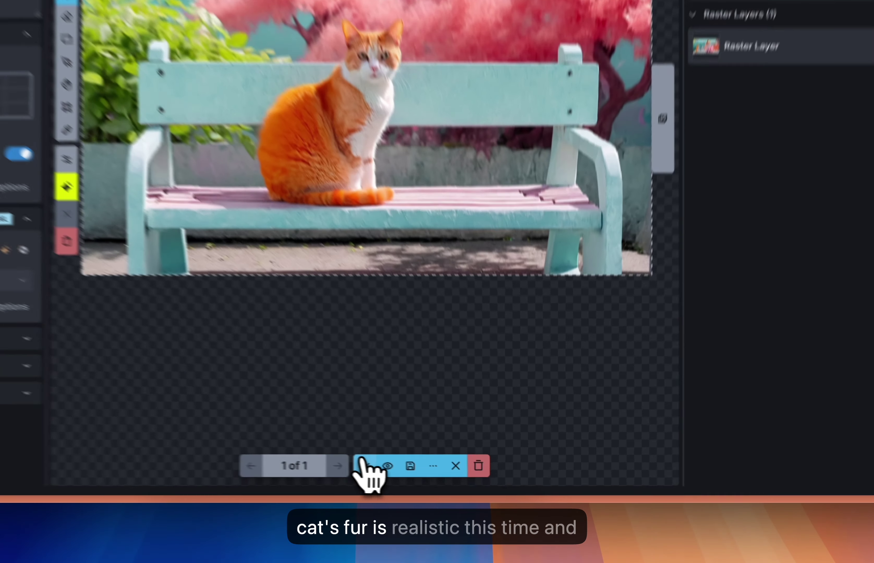
{"action": "left_click", "coordinate": [448, 481]}
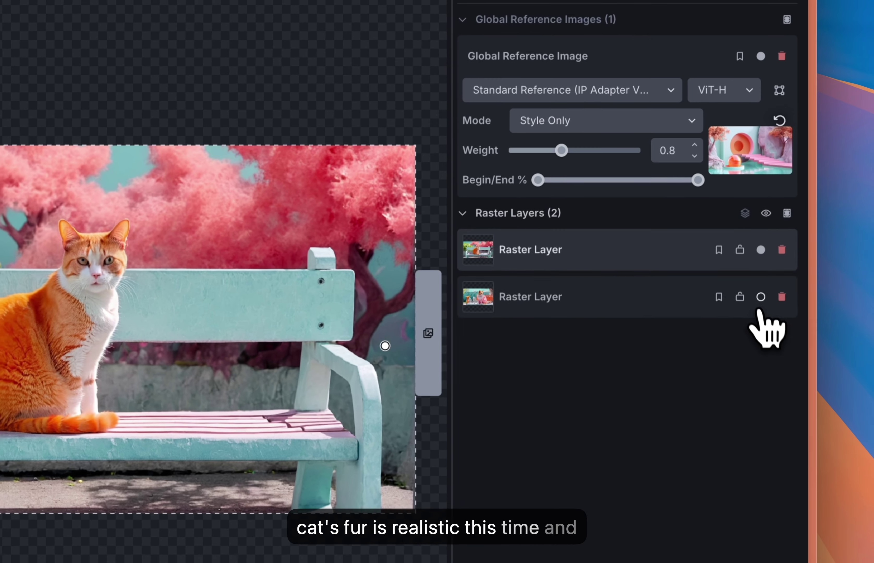
- Compare the two cat images by enabling the lower raster layer and toggling the upper one, and examine the cat's face
{"action": "left_click", "coordinate": [785, 245]}
{"action": "left_click", "coordinate": [784, 199]}
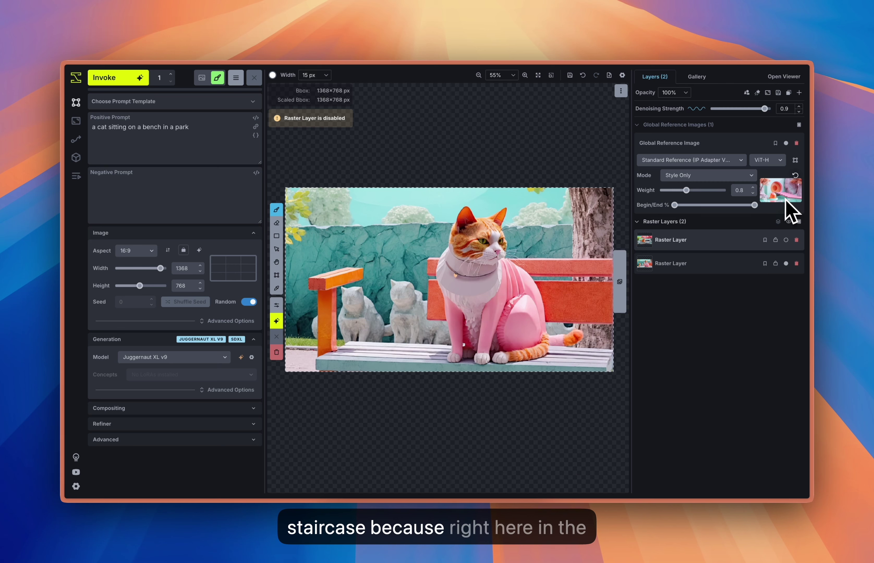
{"action": "left_click", "coordinate": [785, 240]}
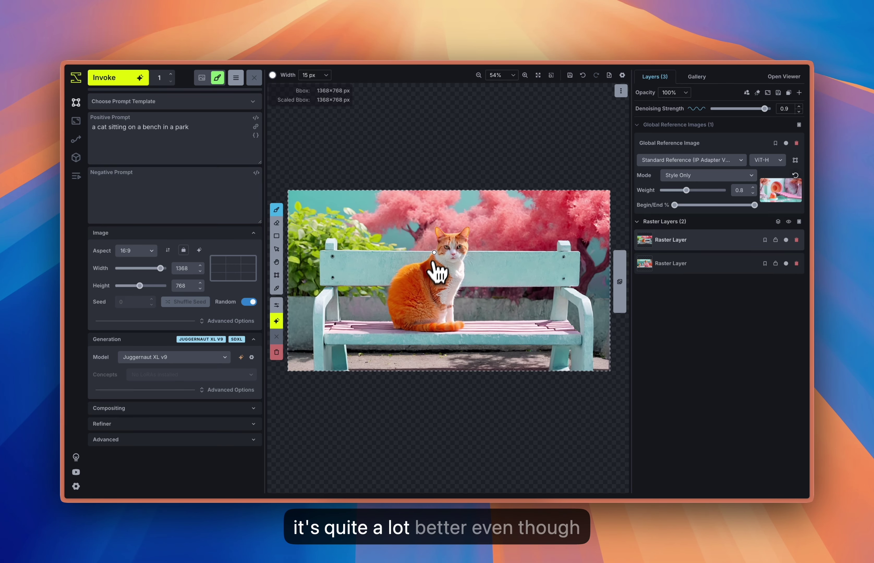
{"action": "scroll", "coordinate": [435, 266], "scroll_direction": "up", "scroll_amount": 6}
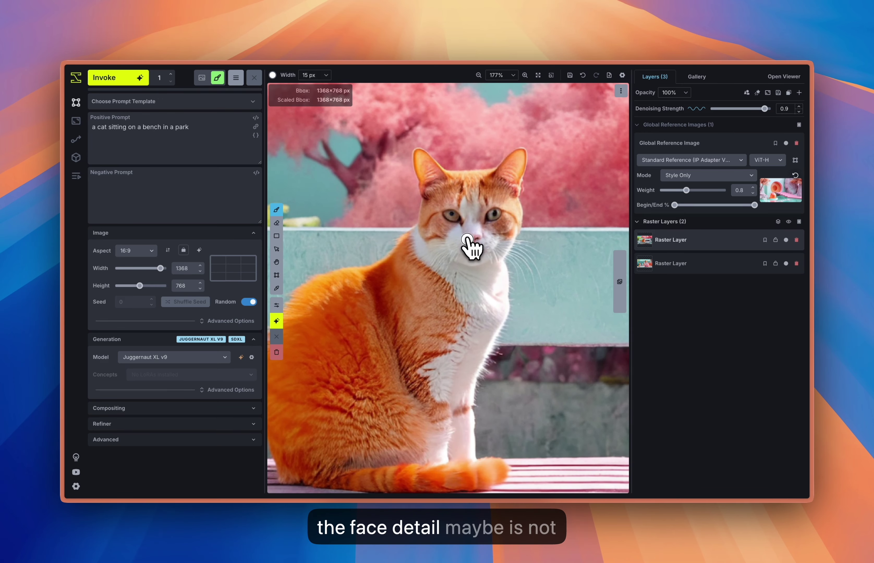
{"action": "scroll", "coordinate": [467, 242], "scroll_direction": "down", "scroll_amount": 6}
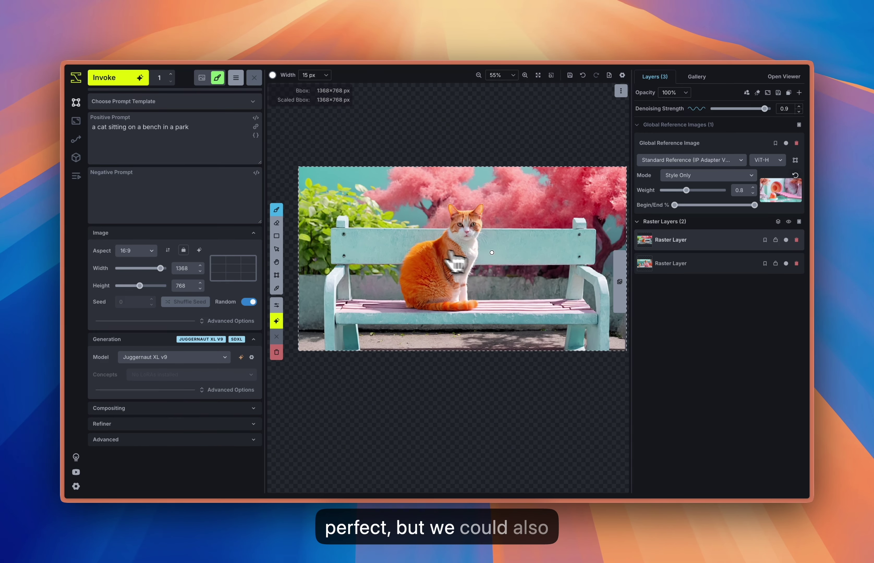
{"action": "left_click_drag", "start_coordinate": [492, 252], "coordinate": [484, 262]}
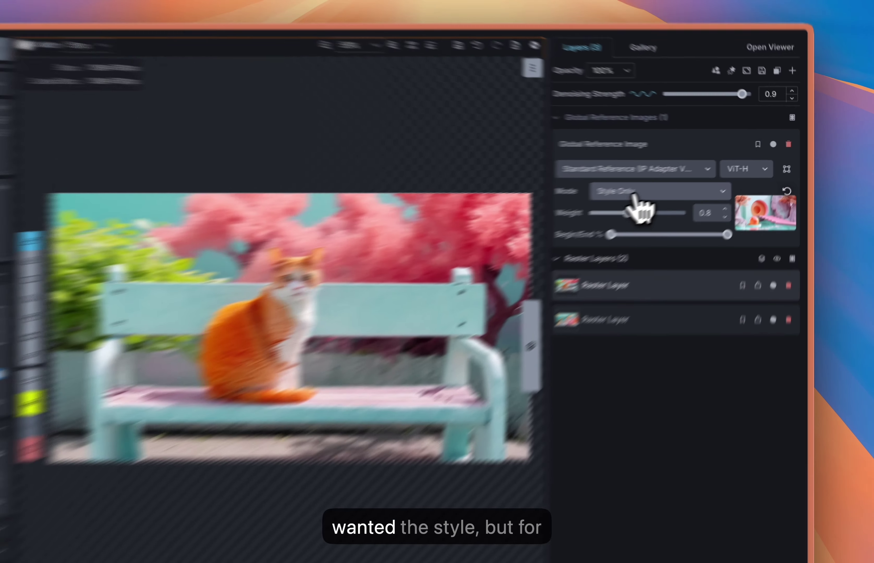
- View the available mode options for the global reference image
{"action": "left_click", "coordinate": [691, 176]}
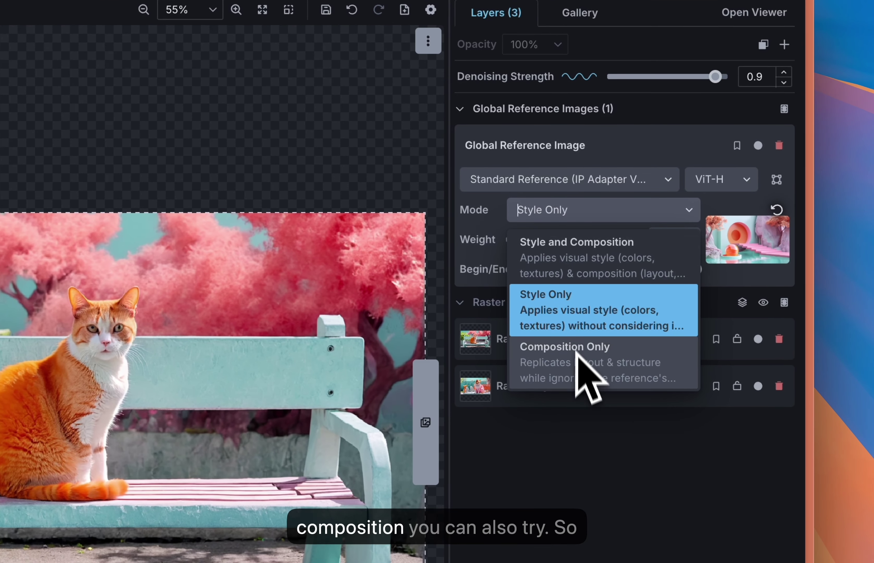
{"action": "left_click", "coordinate": [602, 208]}
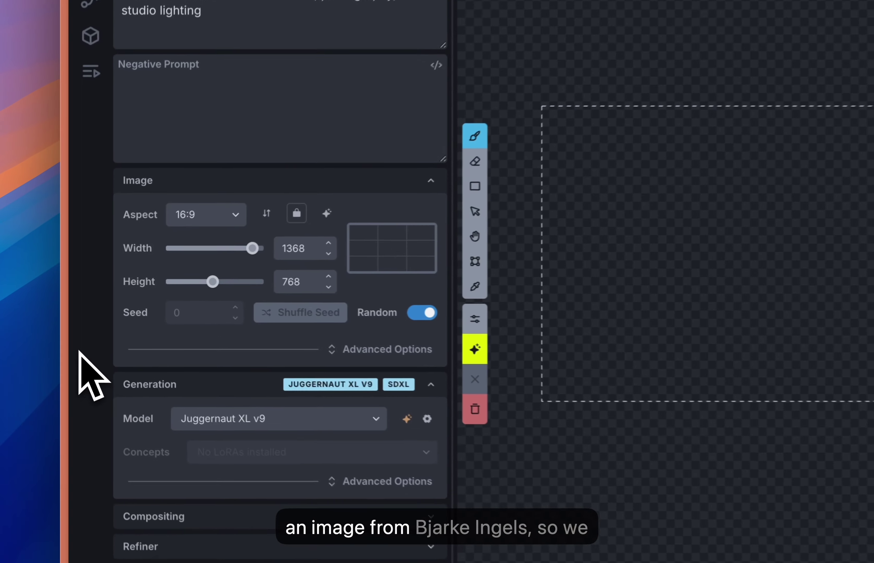
- Switch to the Bjarke Ingels architecture image search, examine the selected building photo's composition, and return to Invoke
{"action": "mouse_move", "coordinate": [61, 327]}
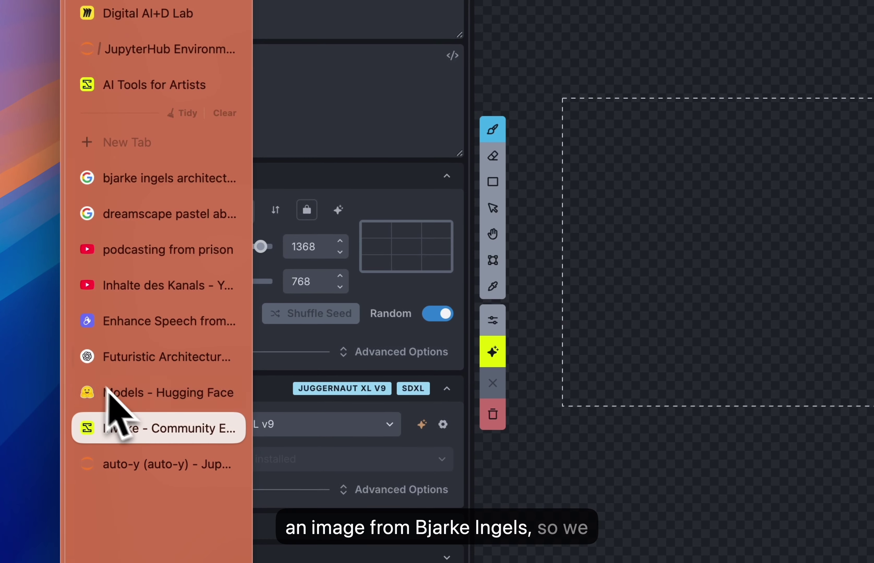
{"action": "left_click", "coordinate": [170, 179]}
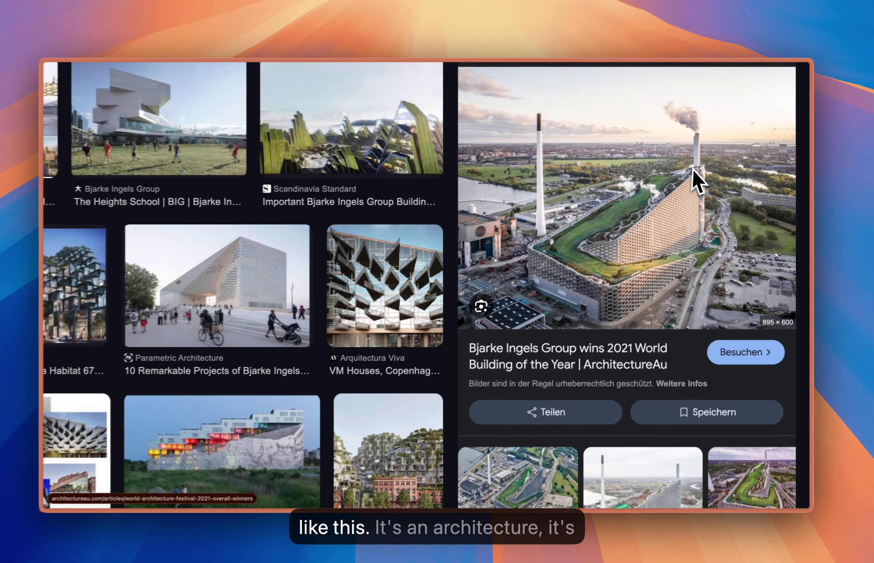
{"action": "scroll", "coordinate": [675, 252], "scroll_direction": "up", "scroll_amount": 2}
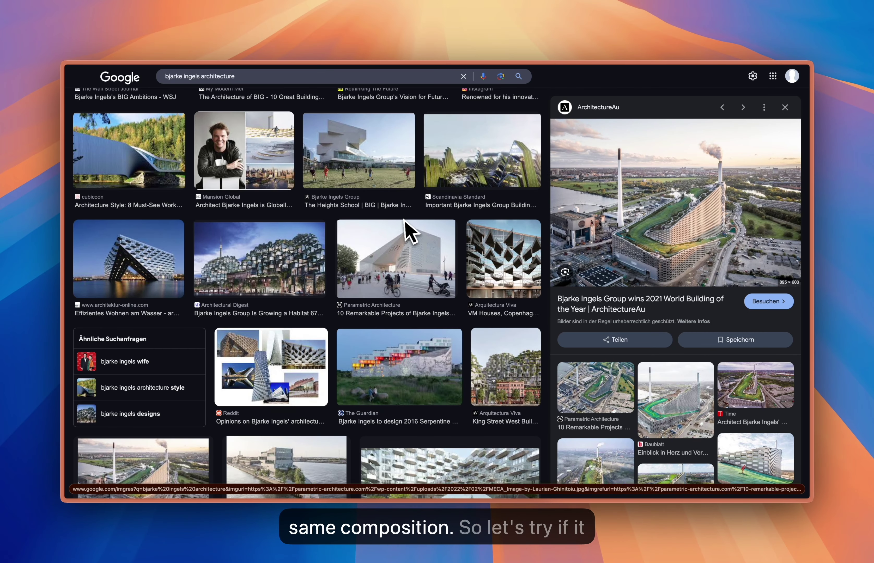
{"action": "mouse_move", "coordinate": [66, 240]}
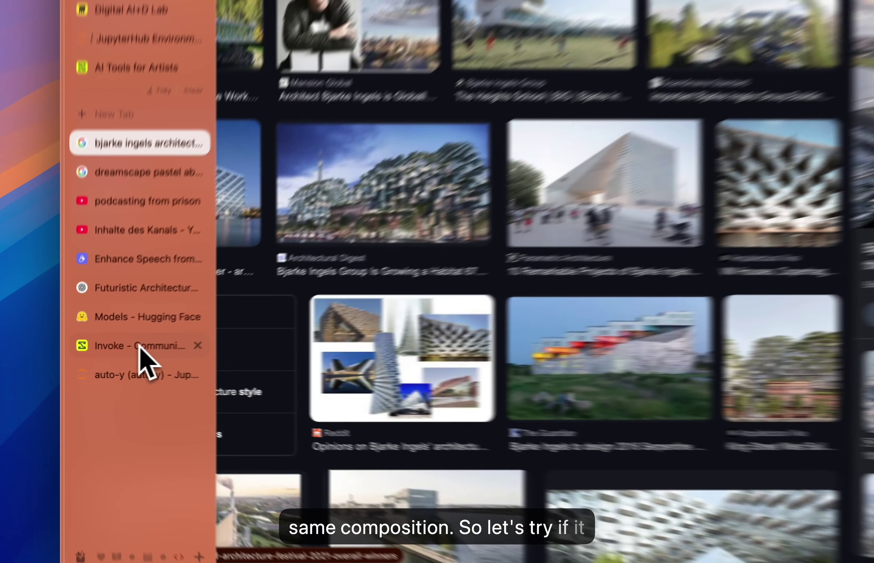
{"action": "left_click", "coordinate": [107, 361]}
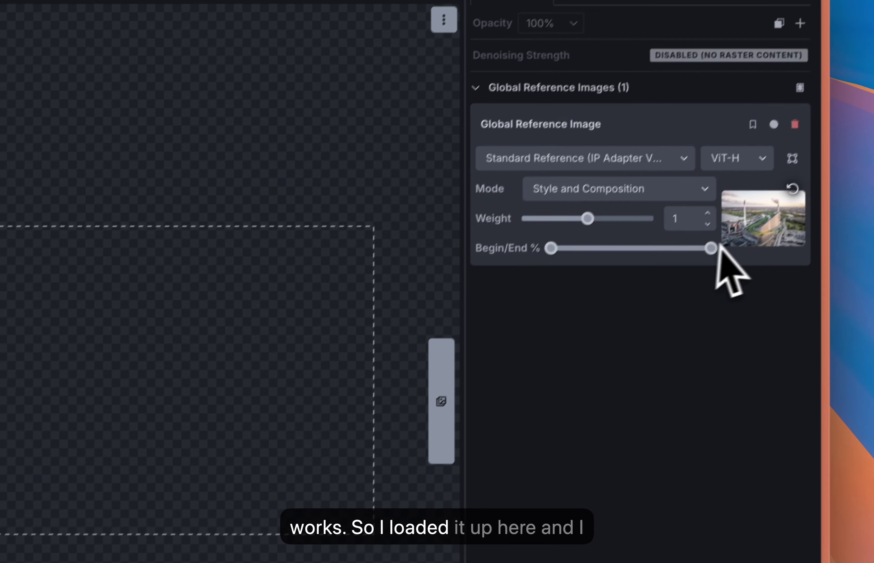
- Set the building reference image's mode to Composition Only and generate the birthday cake image
{"action": "left_click", "coordinate": [625, 186]}
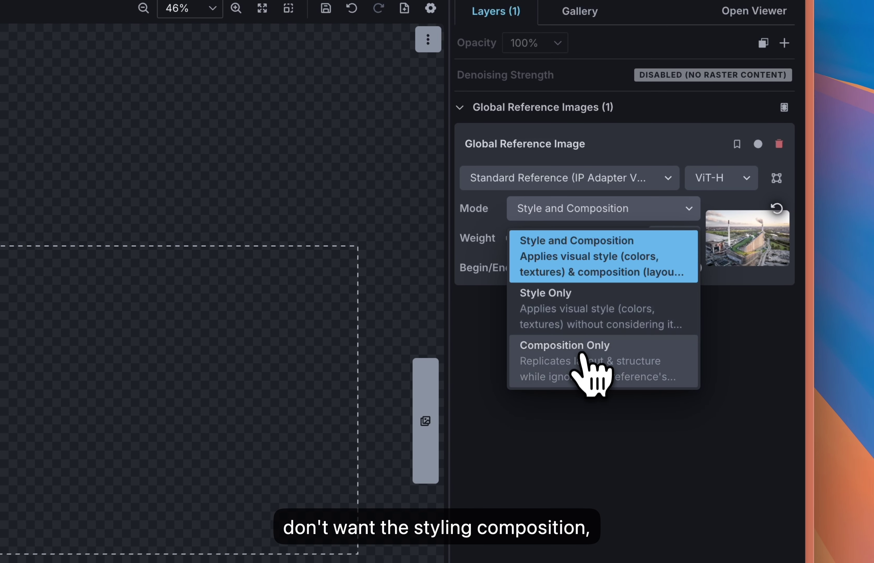
{"action": "left_click", "coordinate": [581, 359]}
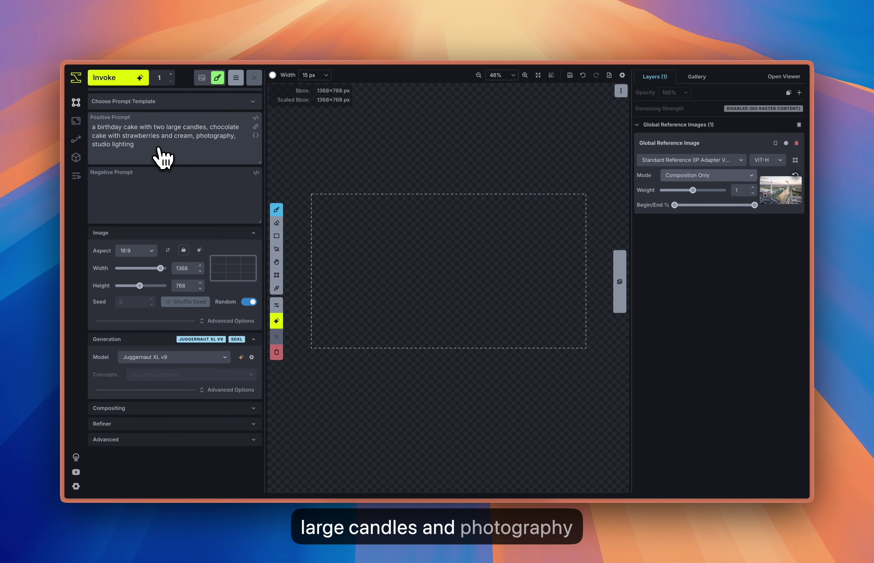
{"action": "left_click", "coordinate": [130, 80]}
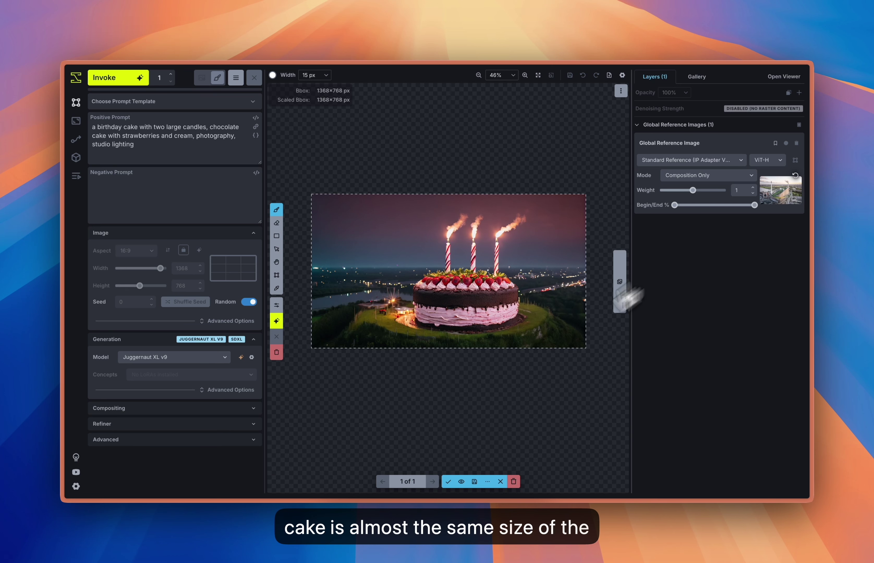
- Accept the generated cake image onto the canvas and disable its raster layer
{"action": "left_click", "coordinate": [452, 480]}
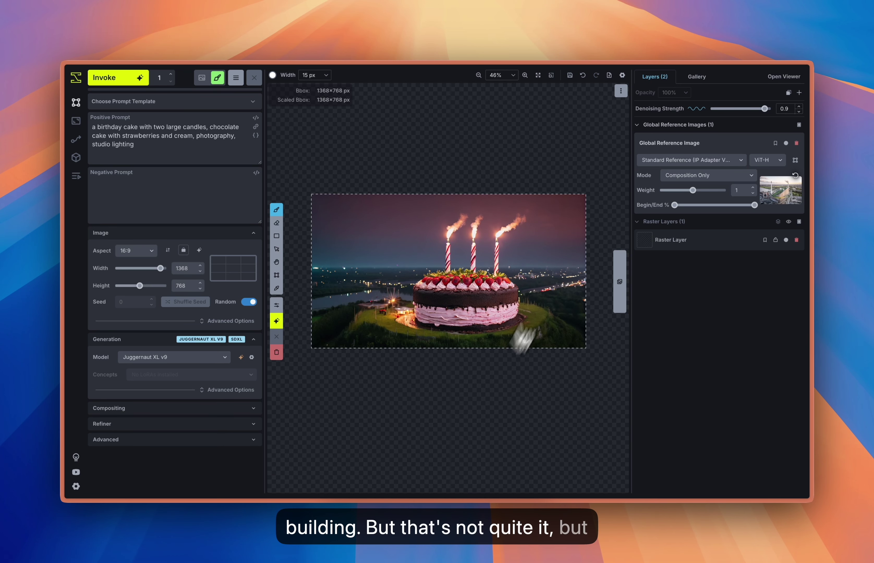
{"action": "left_click", "coordinate": [786, 240]}
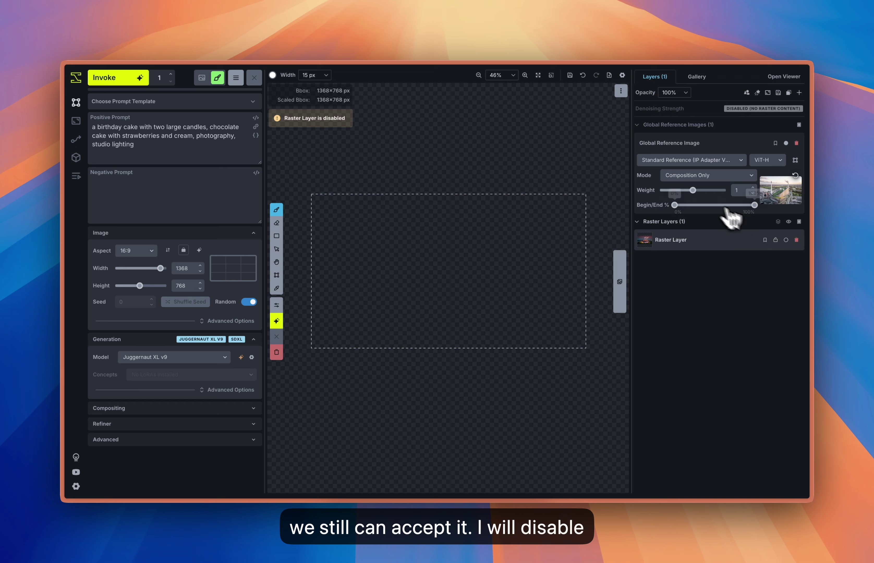
- Set the building reference image's weight to 1.7 and generate the cake image again
{"action": "left_click_drag", "start_coordinate": [710, 190], "coordinate": [713, 190]}
{"action": "left_click", "coordinate": [715, 191]}
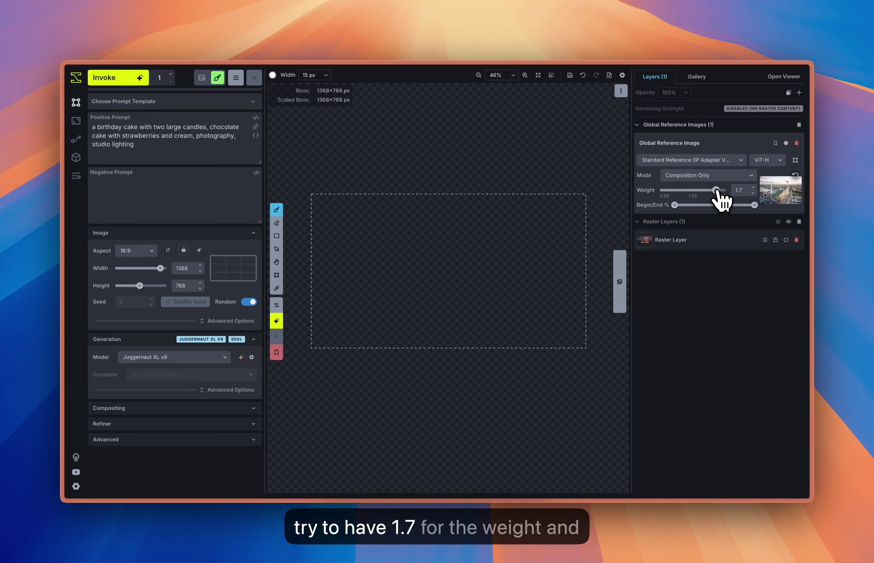
{"action": "left_click", "coordinate": [141, 84]}
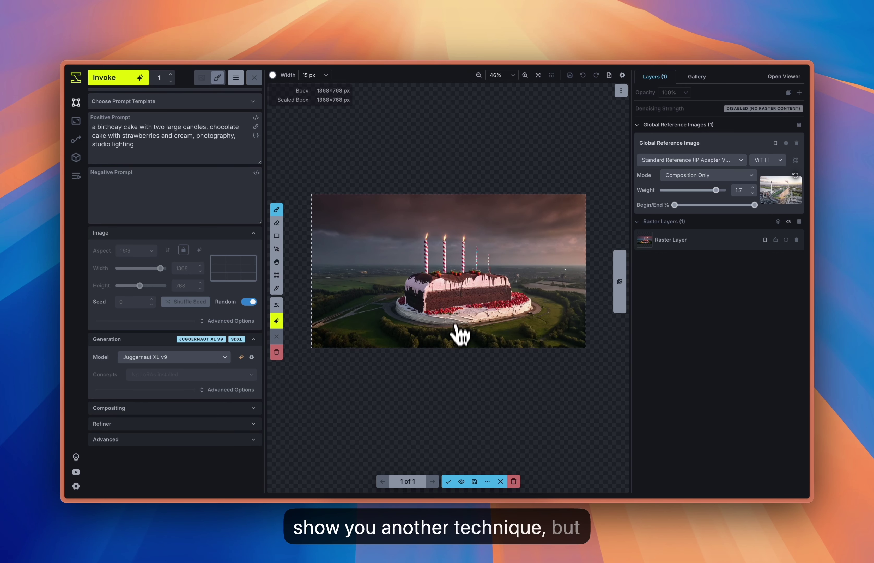
- Accept the second cake image and disable its raster layer to compare it with the first cake
{"action": "left_click", "coordinate": [451, 480]}
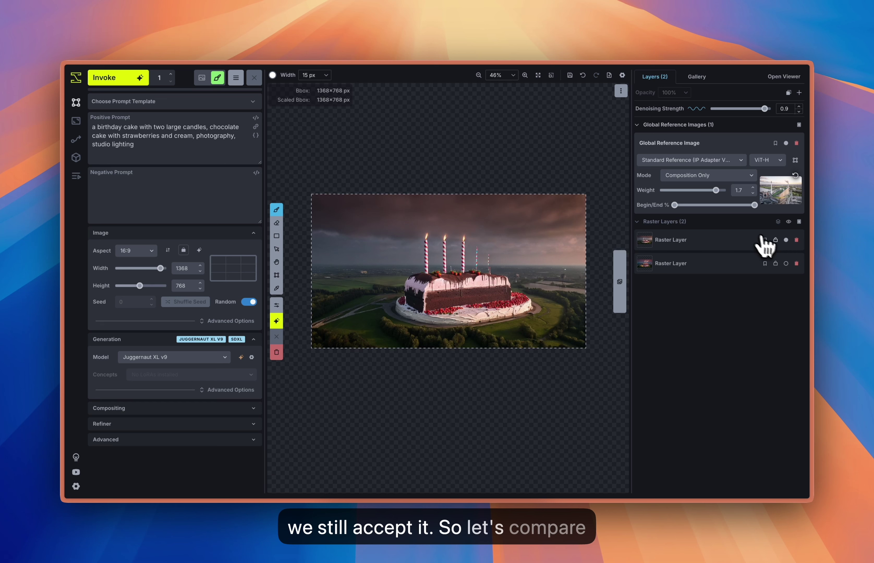
{"action": "left_click", "coordinate": [786, 242]}
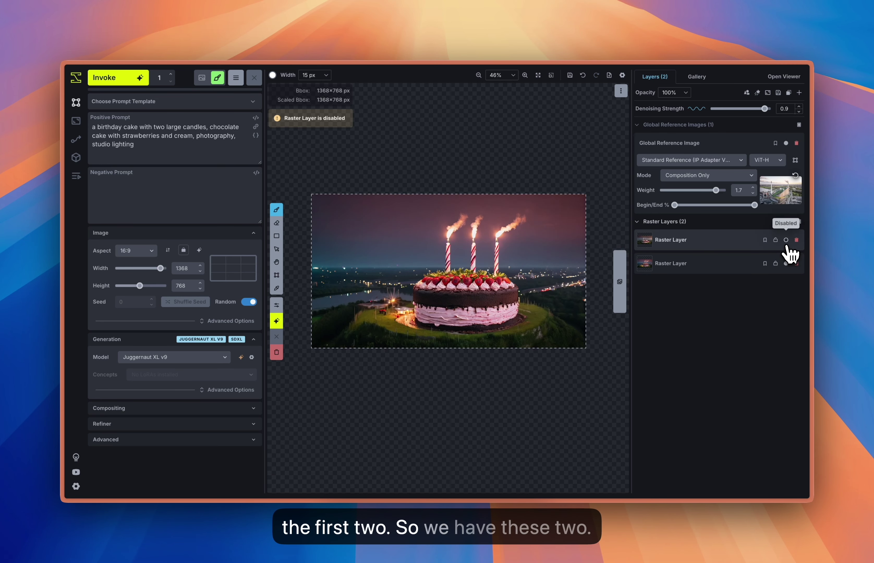
- Toggle the upper raster layer off and on to compare the two generated cake images
{"action": "left_click", "coordinate": [786, 243]}
{"action": "left_click", "coordinate": [786, 243]}
{"action": "left_click", "coordinate": [785, 243]}
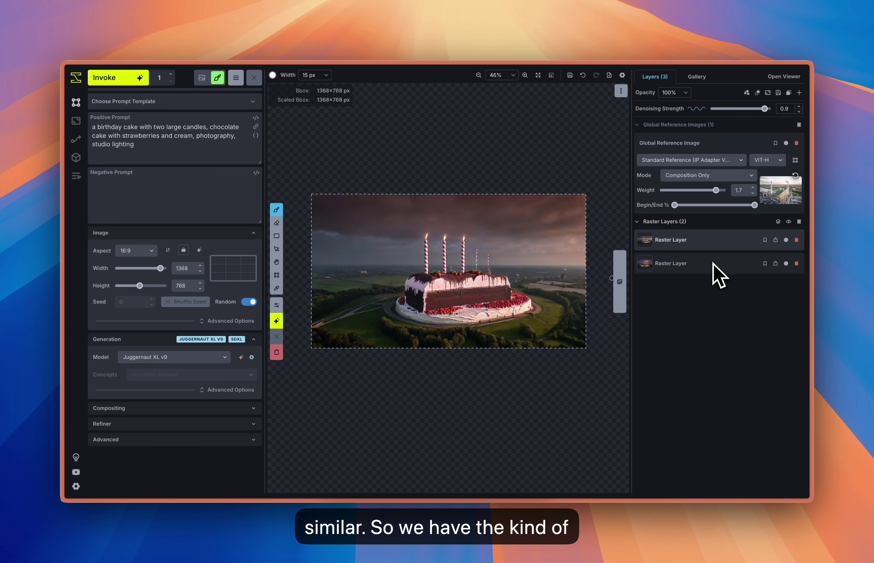
{"action": "left_click", "coordinate": [786, 240]}
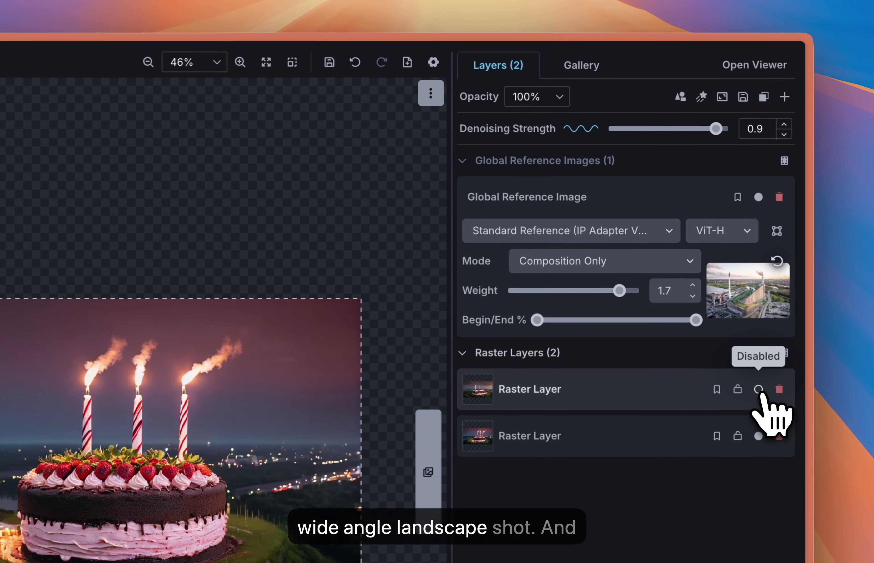
{"action": "left_click", "coordinate": [786, 240]}
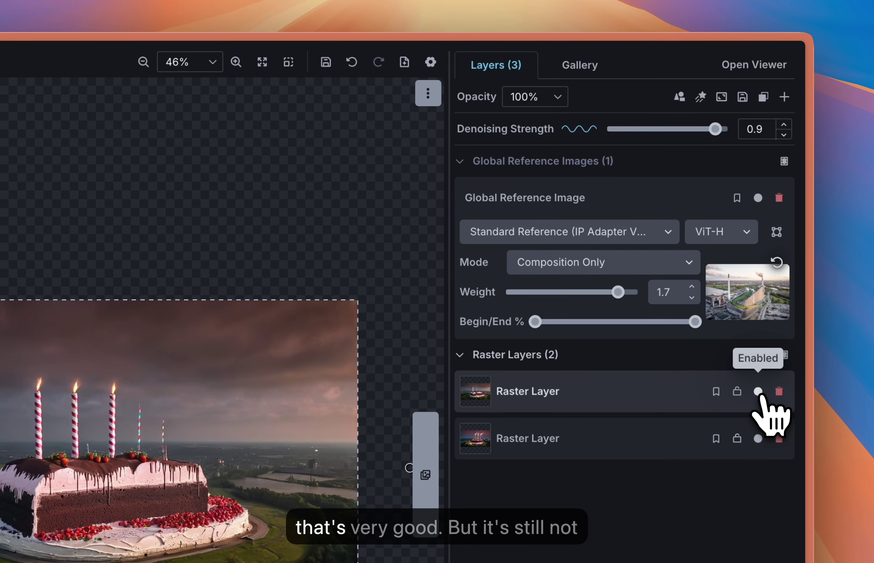
- Disable both raster layers and delete the global reference image
{"action": "left_click", "coordinate": [757, 391]}
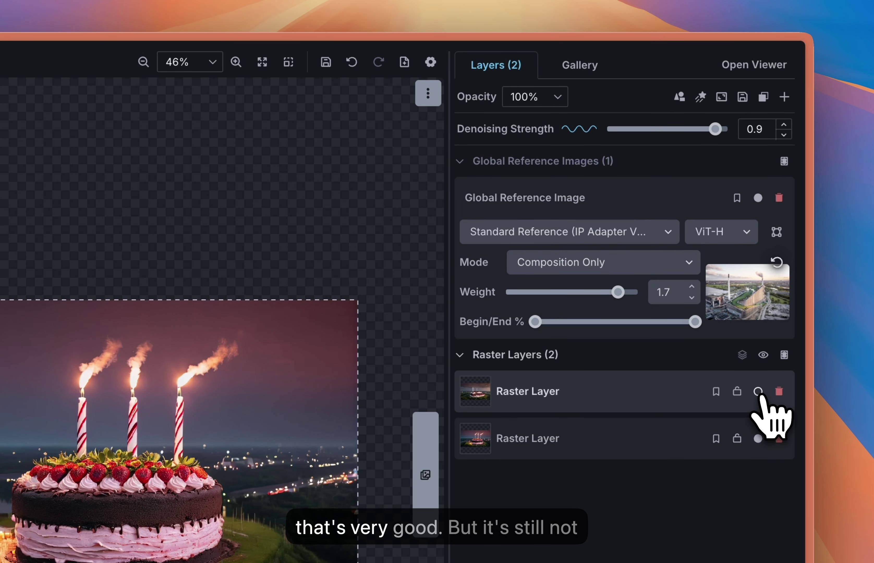
{"action": "left_click", "coordinate": [758, 438]}
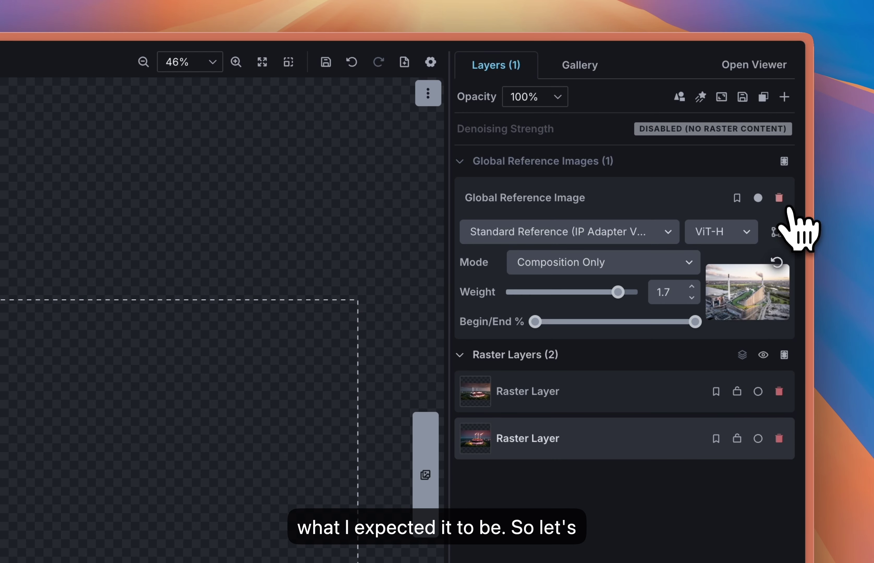
{"action": "left_click", "coordinate": [778, 198]}
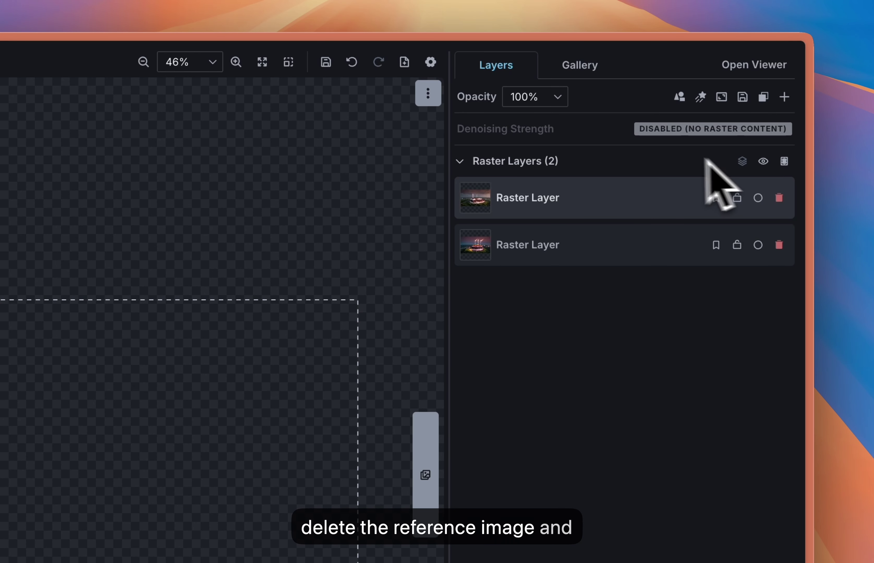
- Add a control layer containing the building photo and set its model to Multi-Guidance Detection (Union Pro)
{"action": "left_click", "coordinate": [779, 130]}
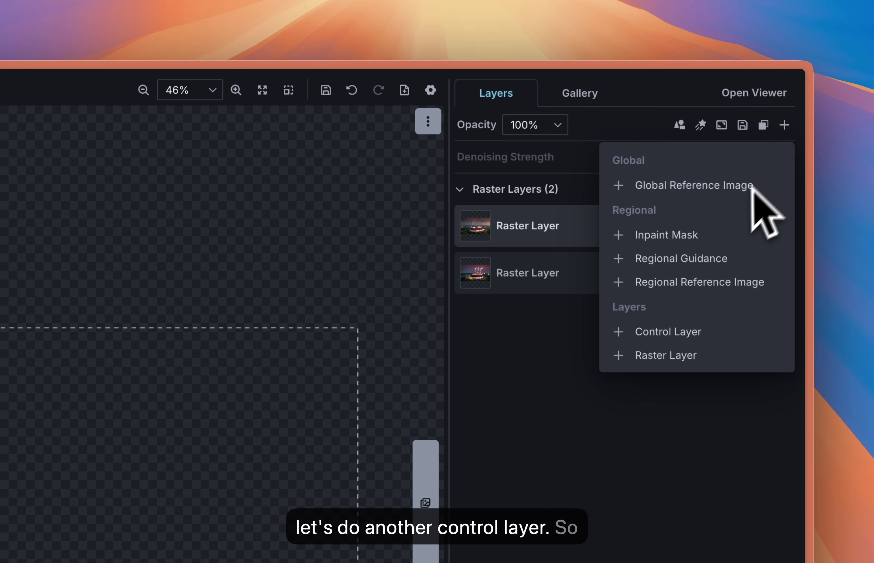
{"action": "left_click", "coordinate": [674, 341]}
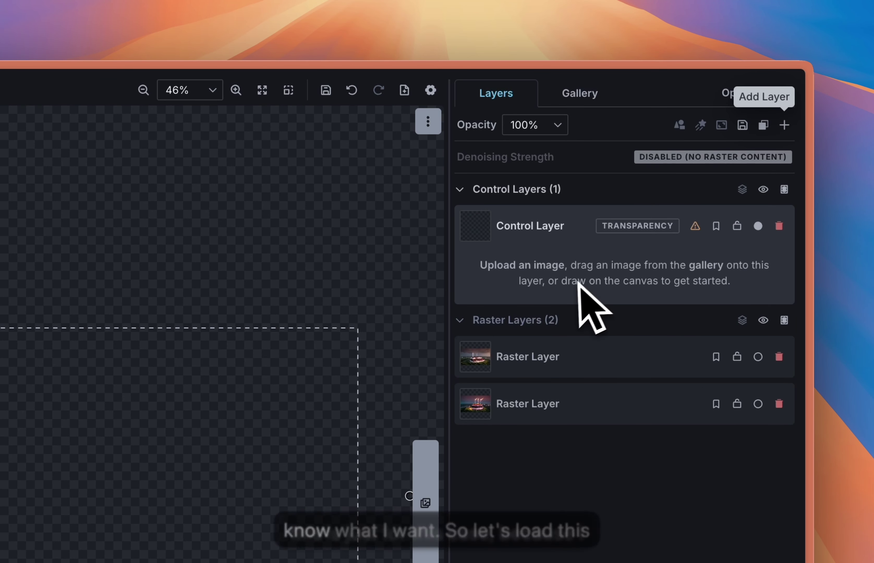
{"action": "left_click", "coordinate": [545, 270]}
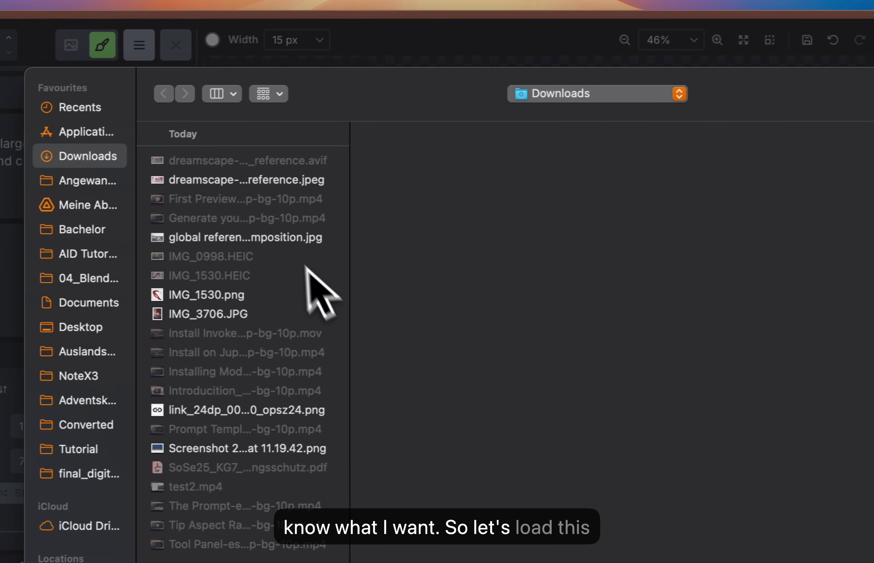
{"action": "left_click", "coordinate": [261, 238]}
{"action": "double_click", "coordinate": [262, 238]}
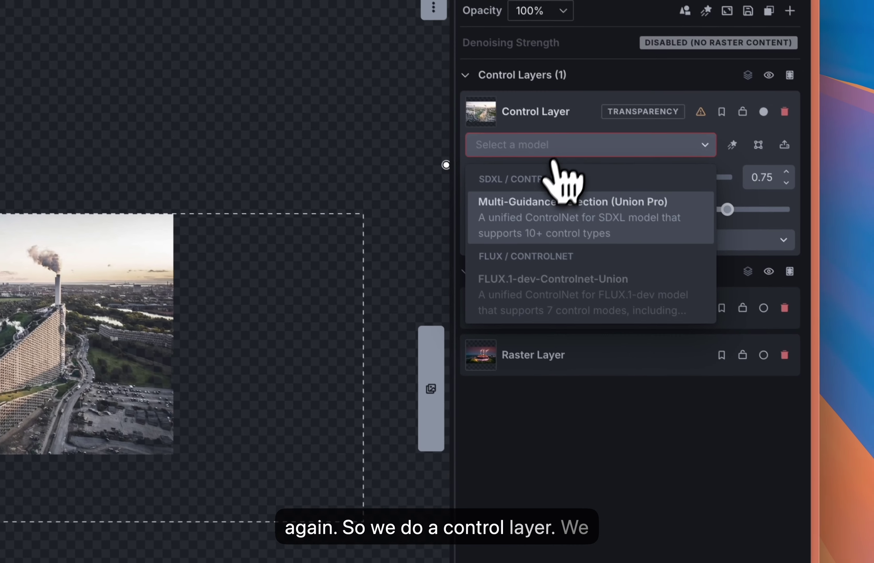
{"action": "left_click", "coordinate": [609, 266]}
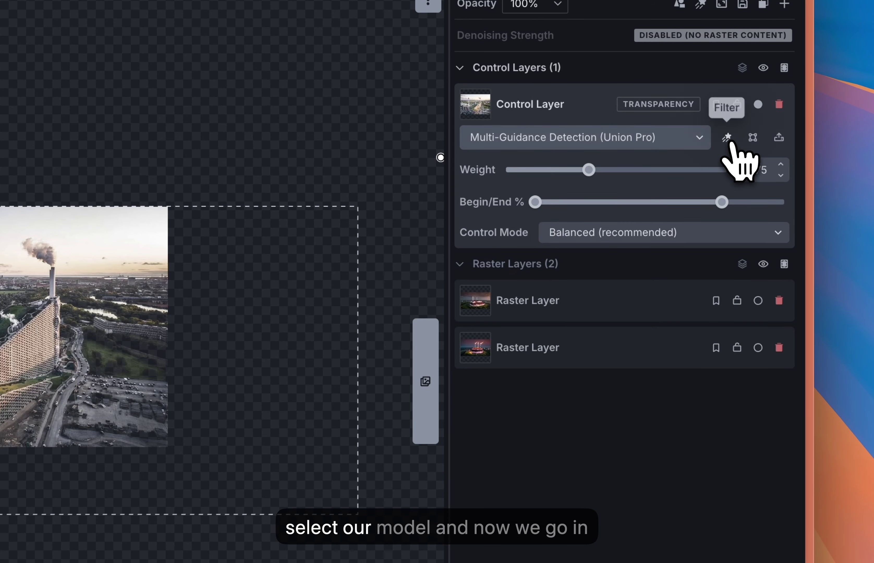
- Transform the control layer's building image, enlarging it to span the full width of the bounding box
{"action": "left_click", "coordinate": [728, 138]}
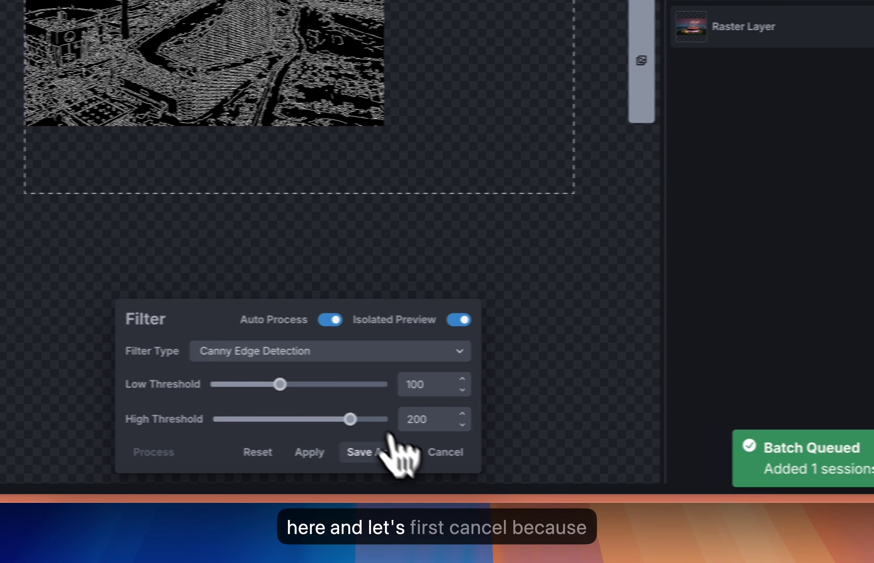
{"action": "left_click", "coordinate": [427, 452]}
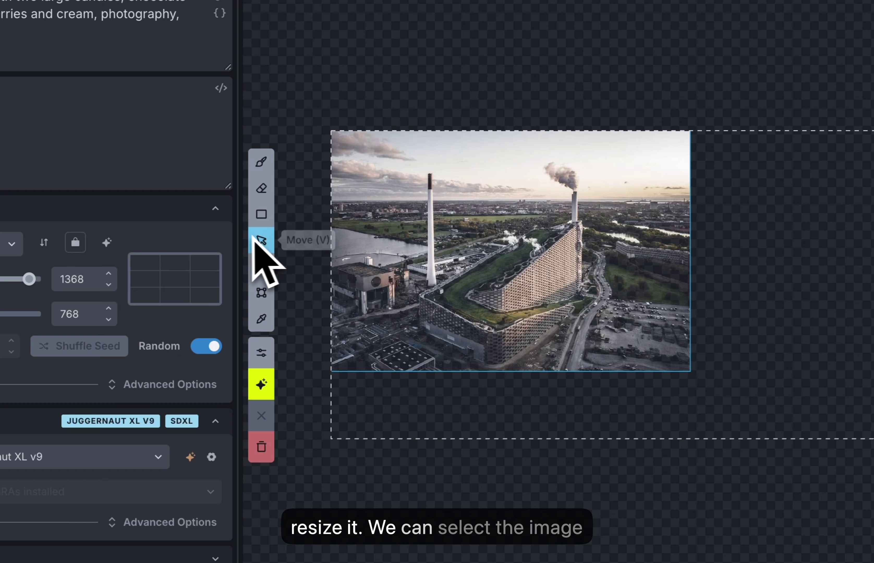
{"action": "left_click", "coordinate": [119, 233]}
{"action": "left_click", "coordinate": [293, 250]}
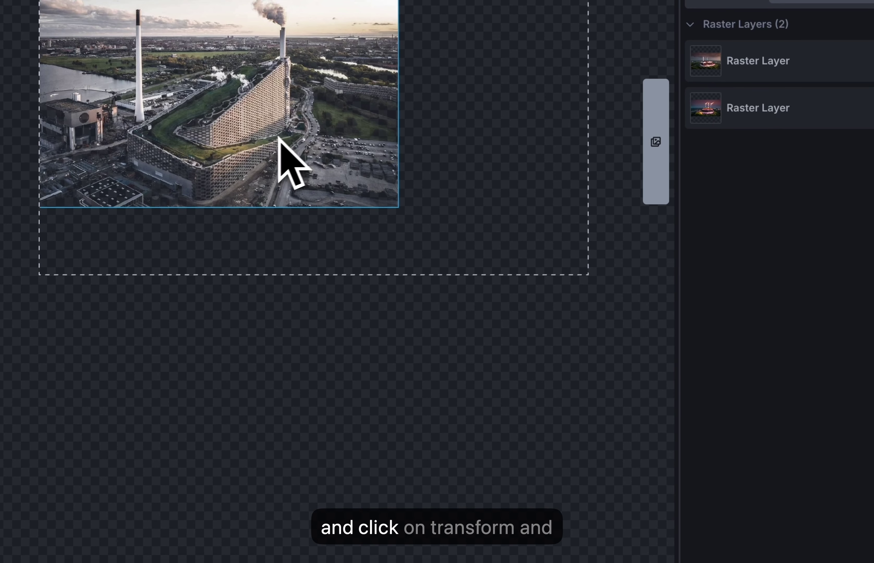
{"action": "right_click", "coordinate": [260, 143]}
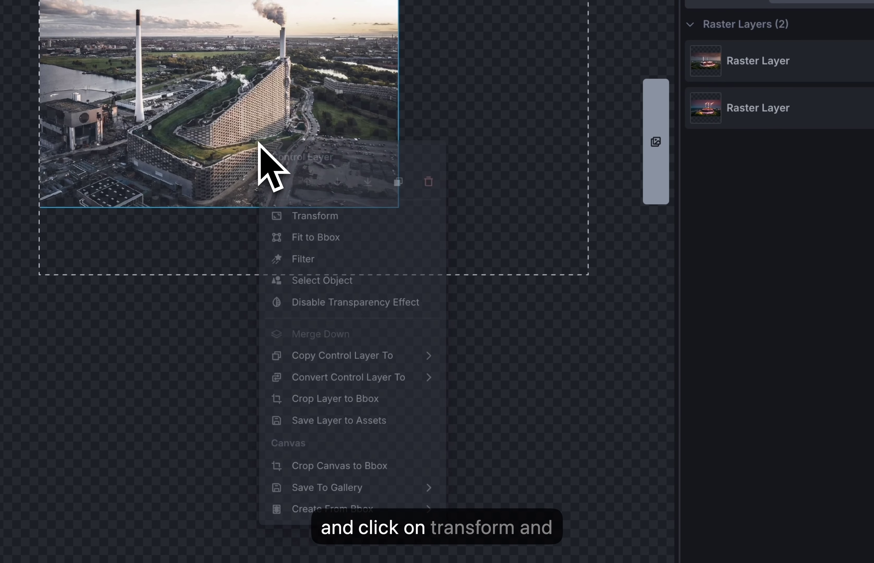
{"action": "left_click", "coordinate": [328, 224]}
{"action": "left_click_drag", "start_coordinate": [358, 225], "coordinate": [602, 278]}
{"action": "left_click", "coordinate": [411, 536]}
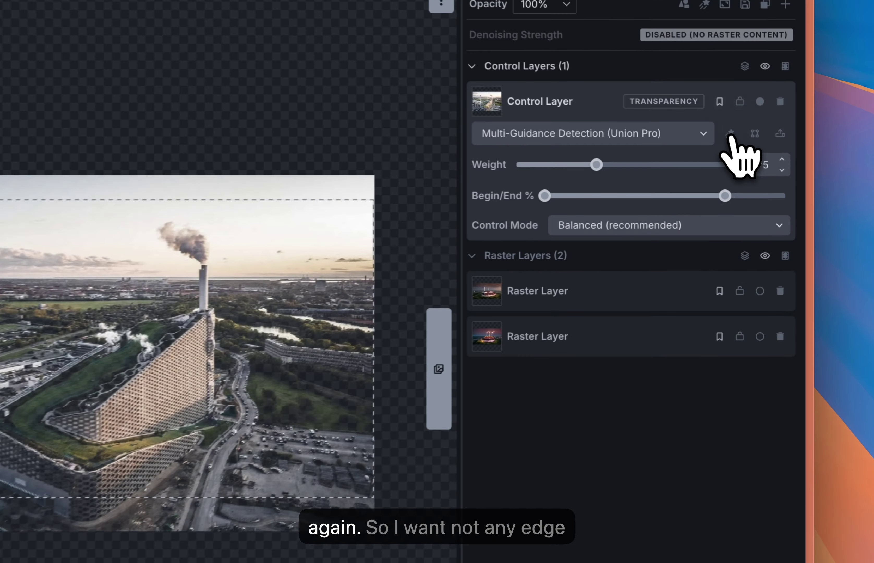
- Apply the Depth Anything filter with the Small v2 model size to the control layer
{"action": "left_click", "coordinate": [770, 160]}
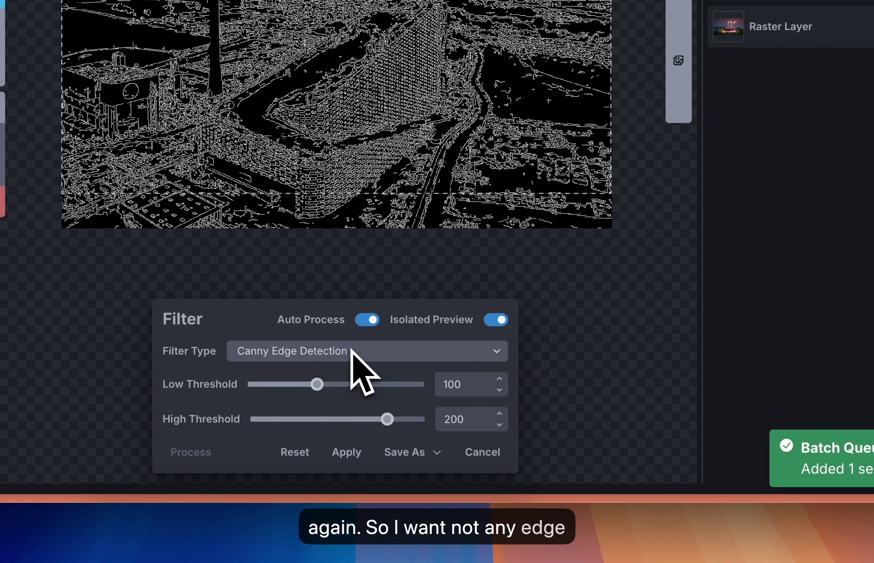
{"action": "left_click", "coordinate": [332, 373]}
{"action": "left_click", "coordinate": [320, 444]}
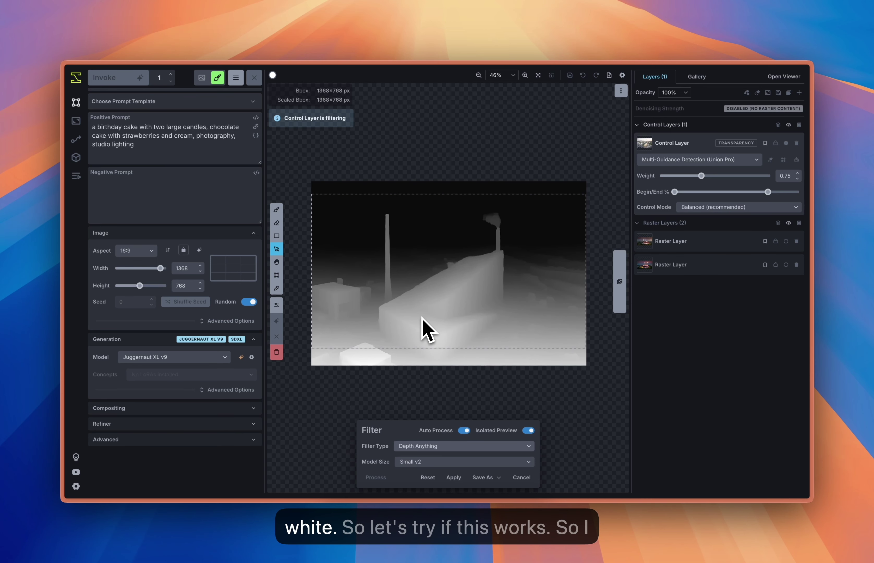
{"action": "left_click", "coordinate": [453, 478]}
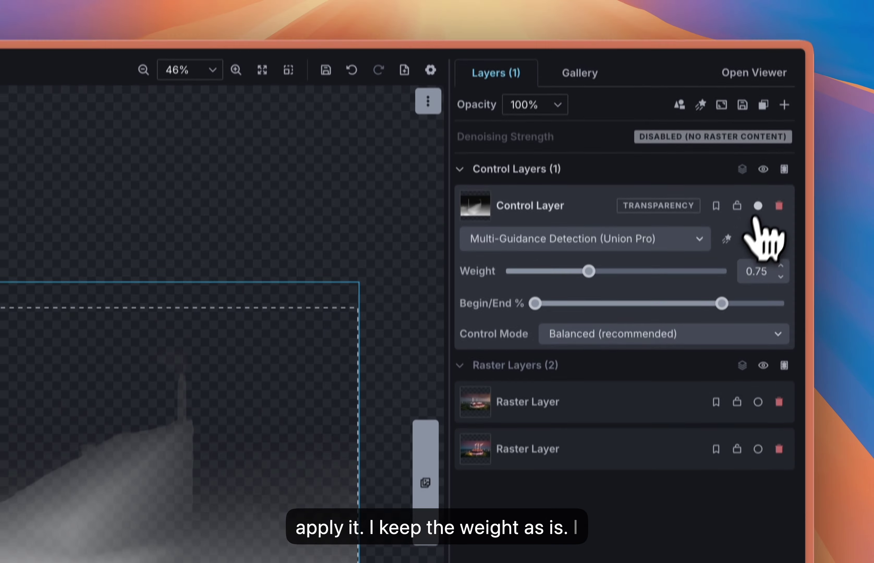
- Generate the birthday cake image with the control layers hidden, and accept it onto the canvas with them shown again
{"action": "left_click", "coordinate": [763, 169]}
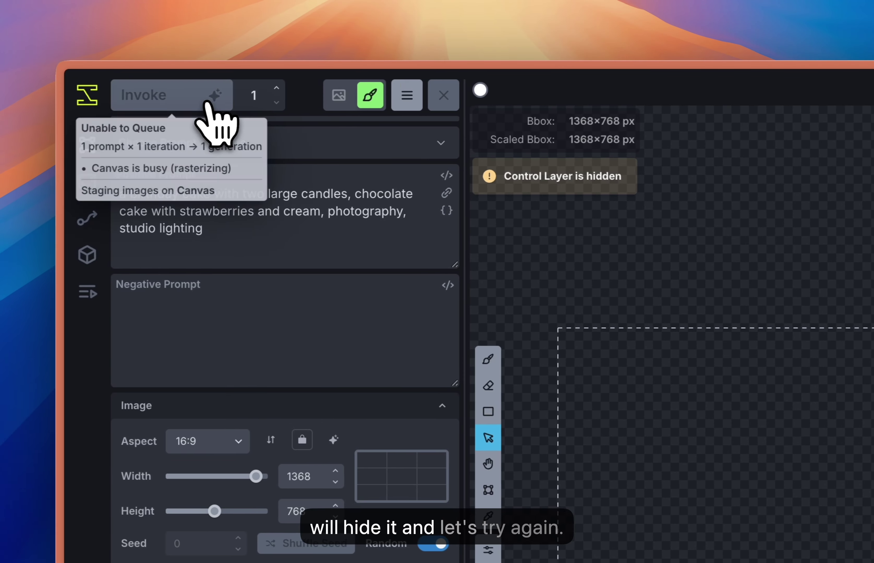
{"action": "left_click", "coordinate": [206, 97]}
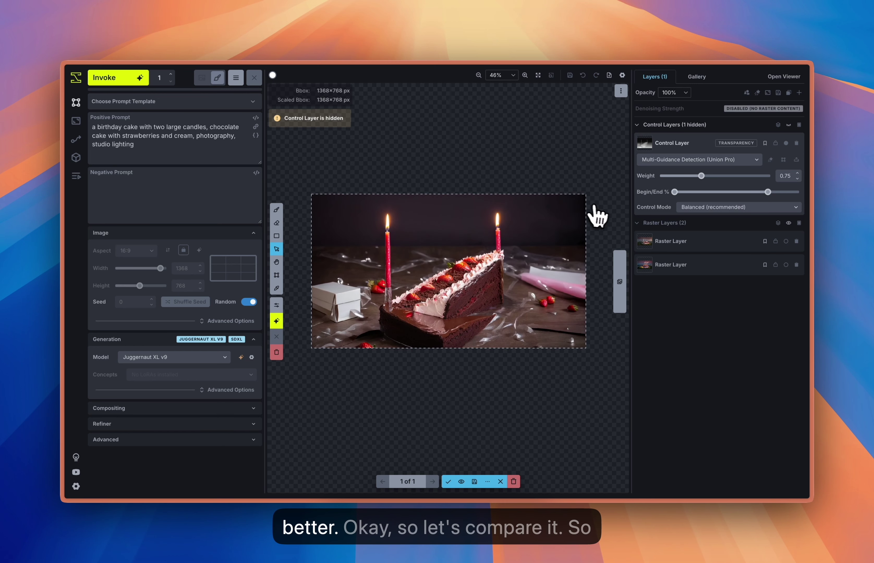
{"action": "left_click", "coordinate": [789, 126]}
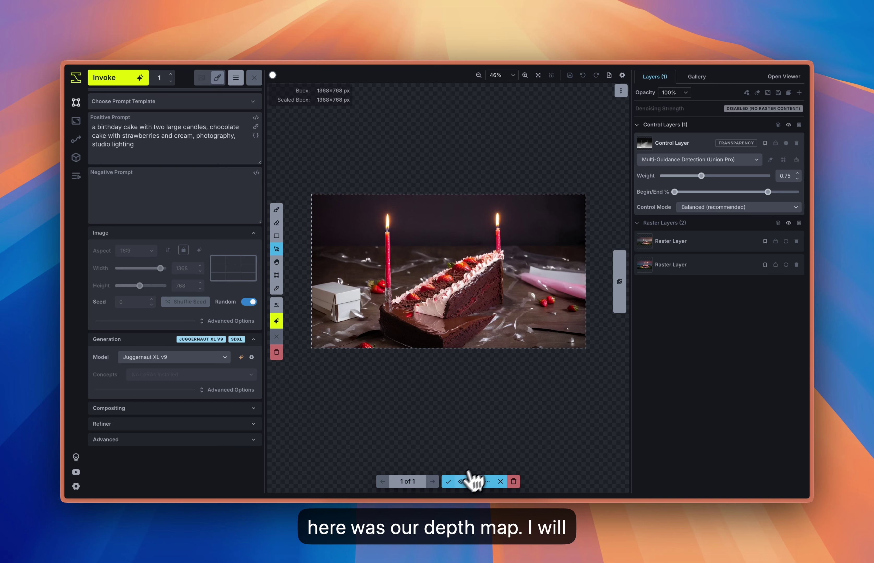
{"action": "left_click", "coordinate": [447, 481]}
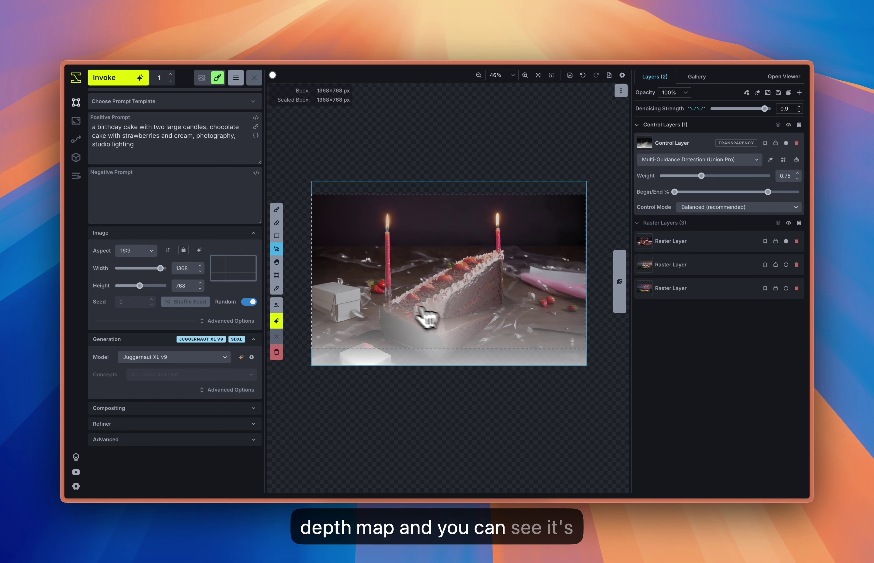
- Toggle the new cake raster layer off and on to compare its composition with the depth map
{"action": "left_click", "coordinate": [785, 241]}
{"action": "left_click", "coordinate": [786, 242]}
{"action": "left_click", "coordinate": [786, 242]}
{"action": "left_click", "coordinate": [785, 242]}
{"action": "left_click", "coordinate": [785, 242]}
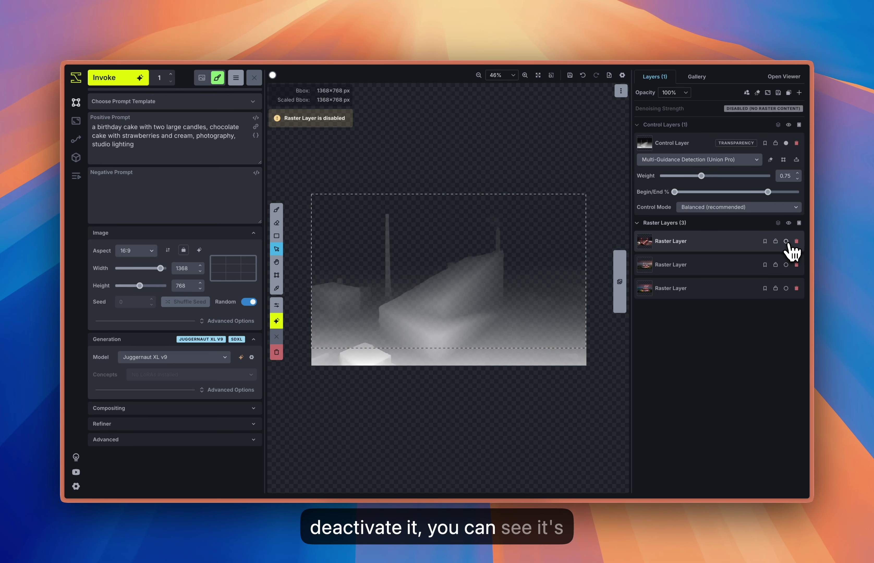
{"action": "left_click", "coordinate": [785, 242]}
{"action": "left_click", "coordinate": [786, 242]}
{"action": "left_click", "coordinate": [785, 242]}
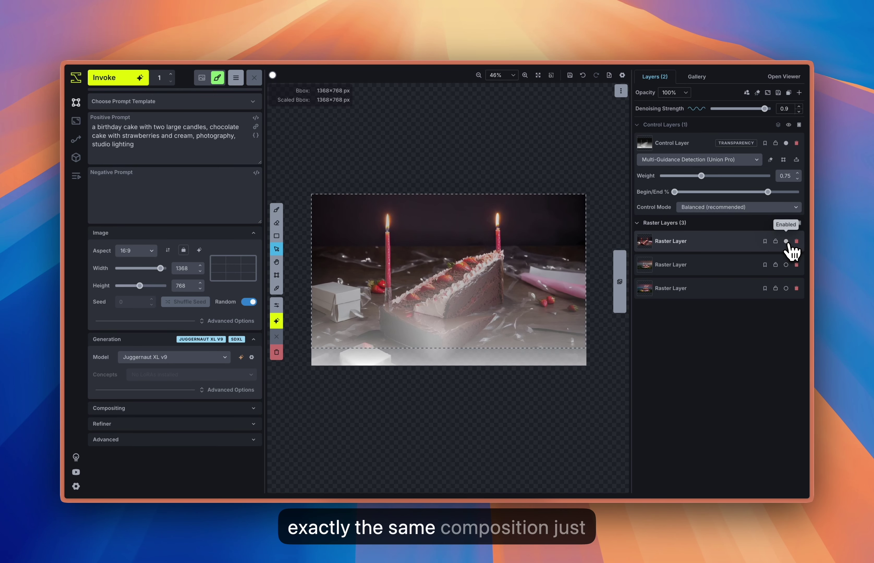
{"action": "left_click", "coordinate": [786, 242]}
{"action": "left_click", "coordinate": [786, 242]}
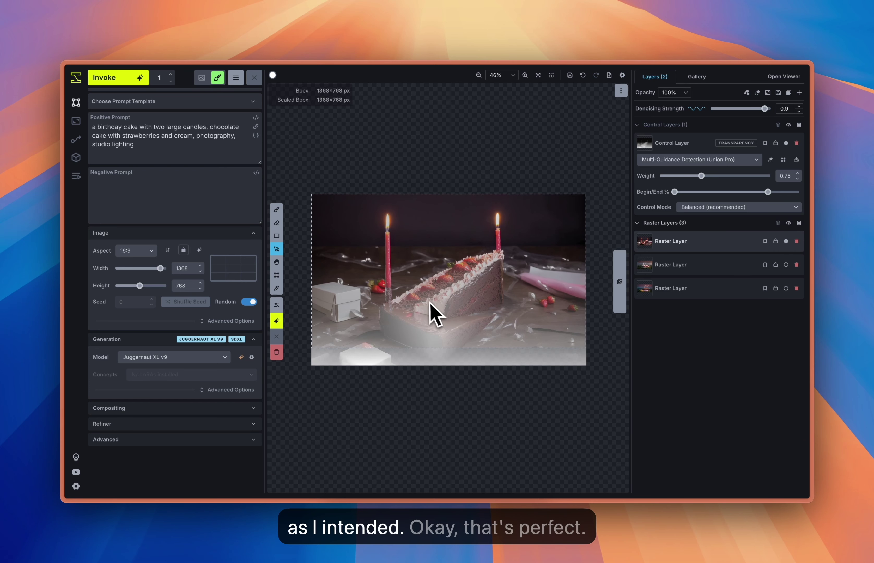